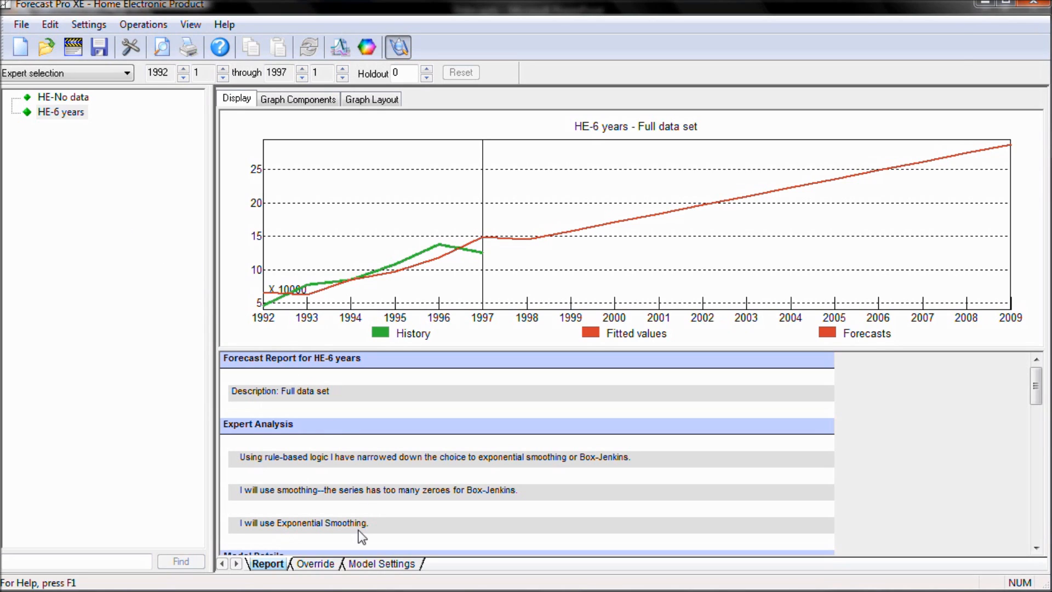
Step: Give HE-6 years a Bass Diffusion model with manual coefficients and a cumulative graph
left_click(376, 564)
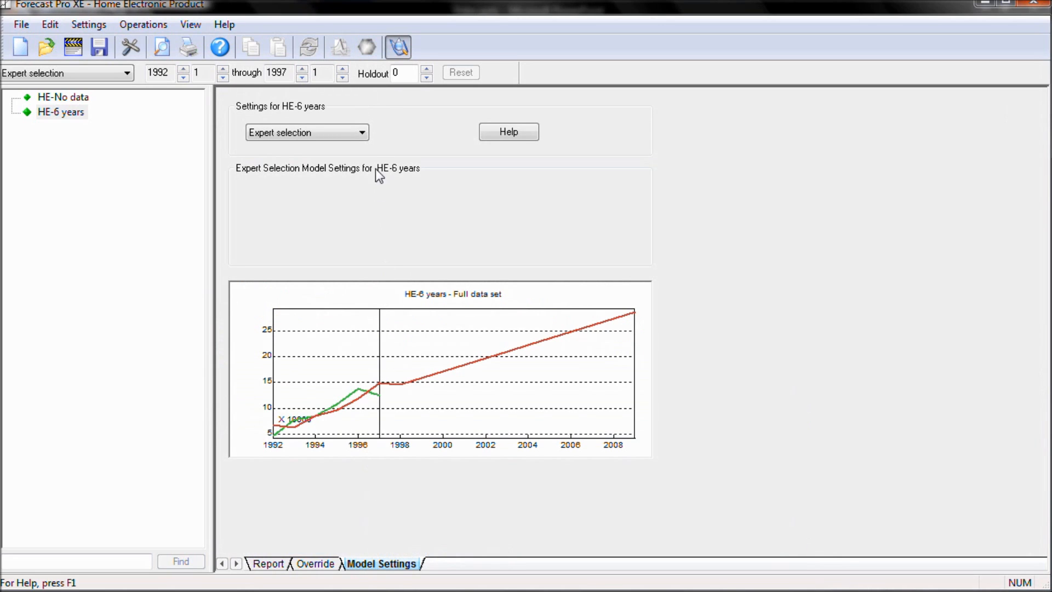
left_click(351, 136)
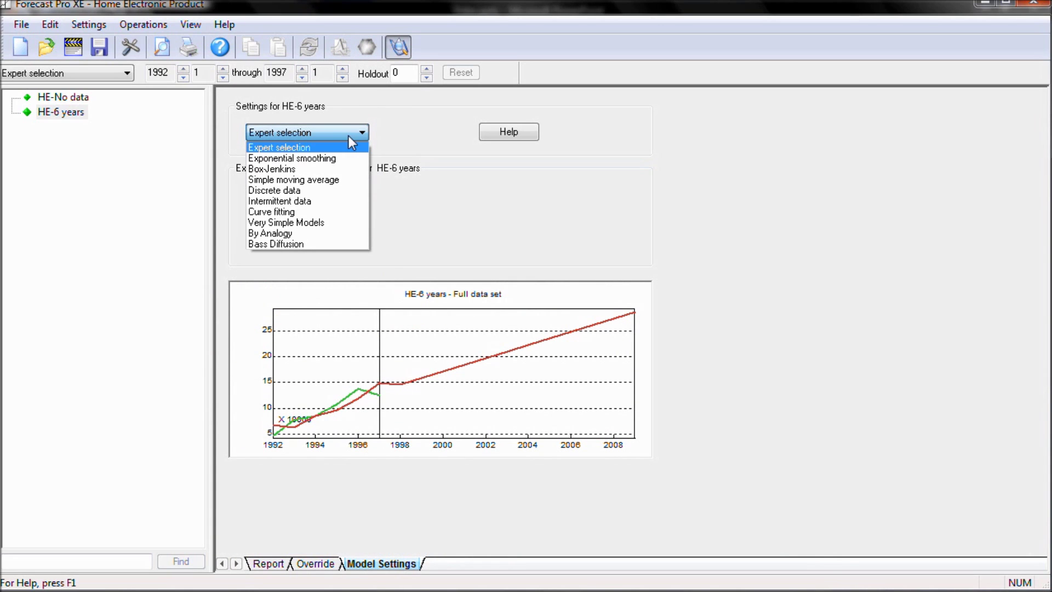
left_click(321, 247)
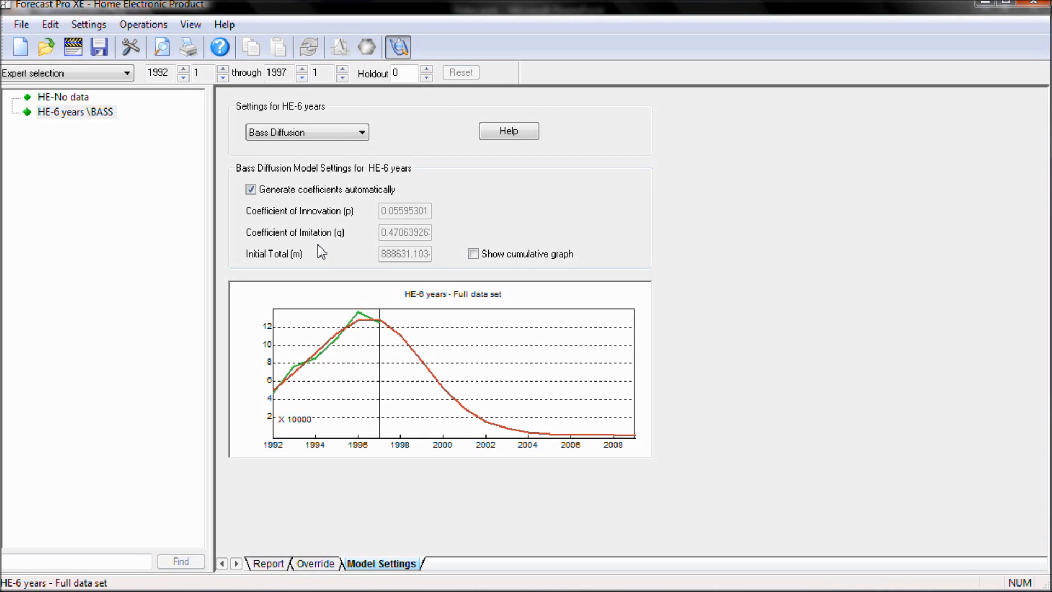
left_click(325, 193)
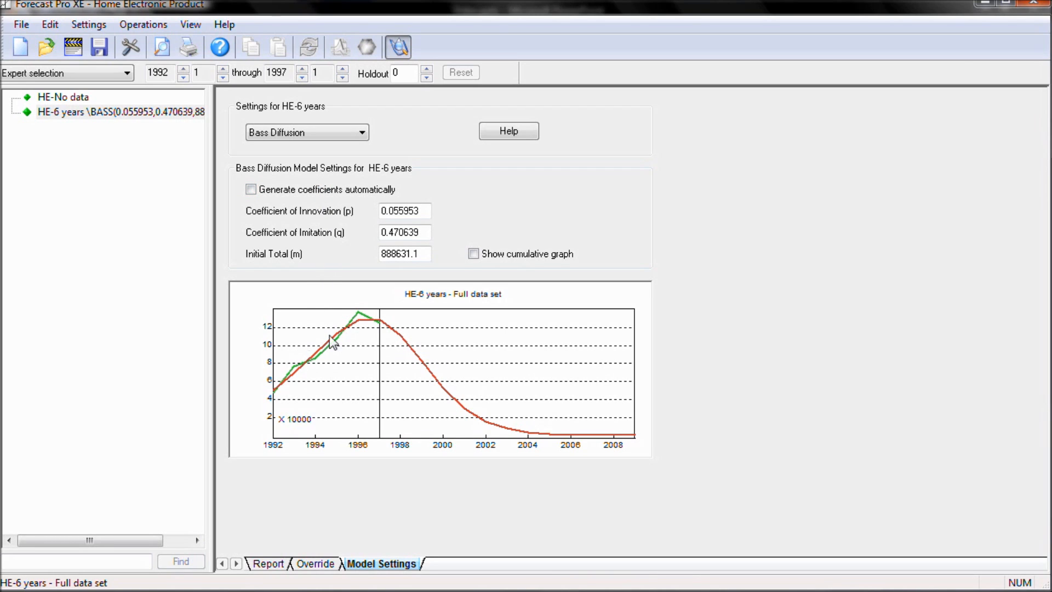
left_click(474, 254)
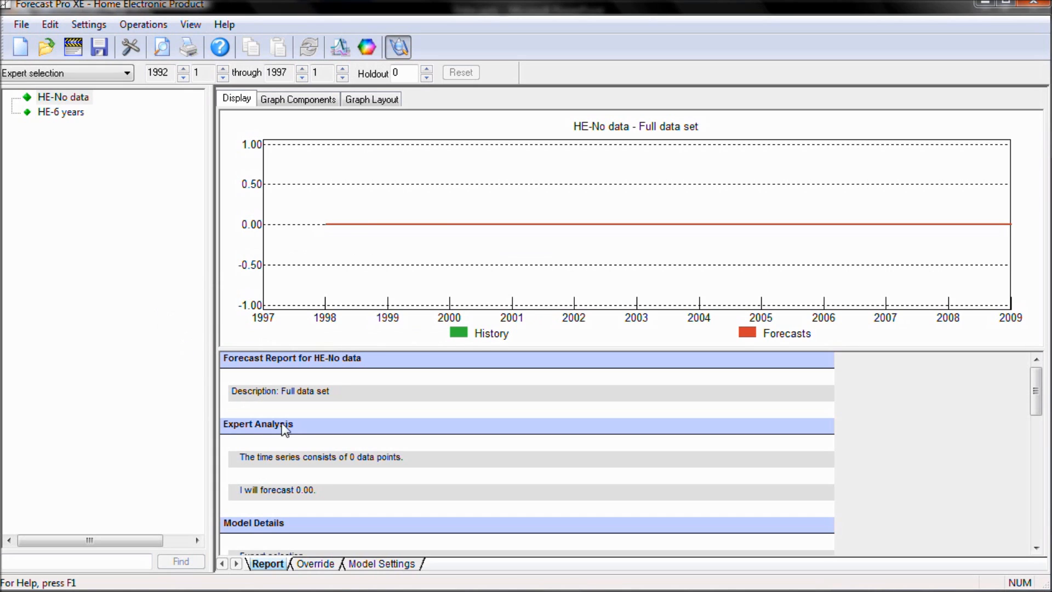
Step: Switch HE-No data to a Bass Diffusion model and select its Initial Total for editing
left_click(387, 563)
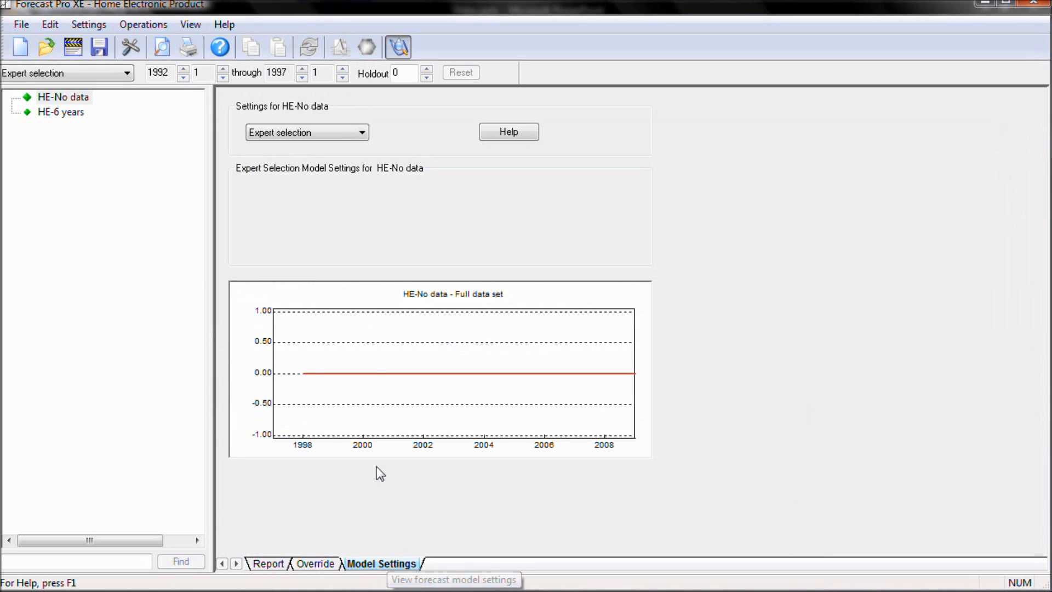
left_click(360, 133)
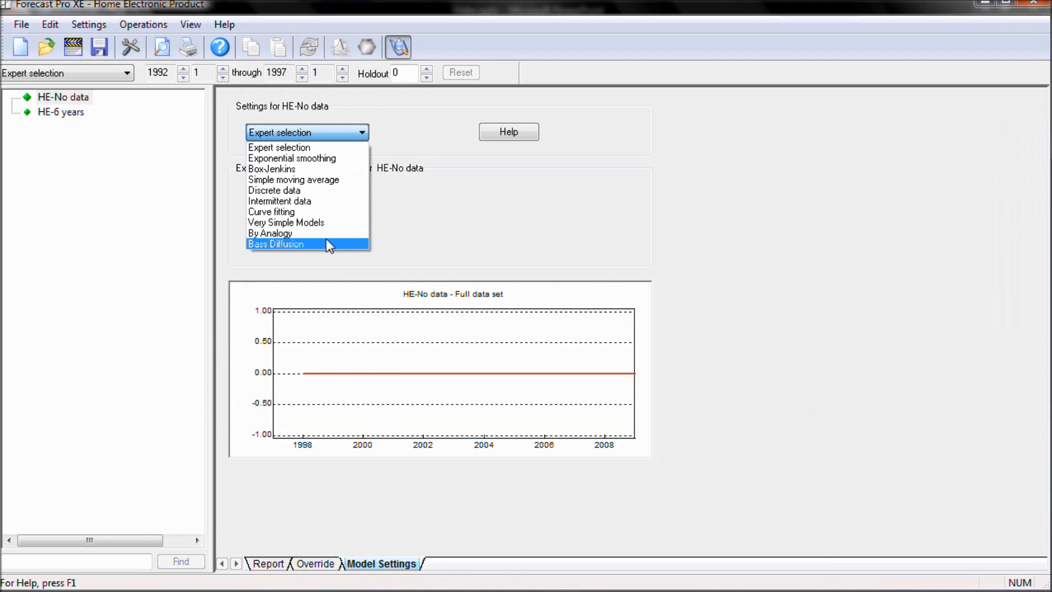
left_click(326, 243)
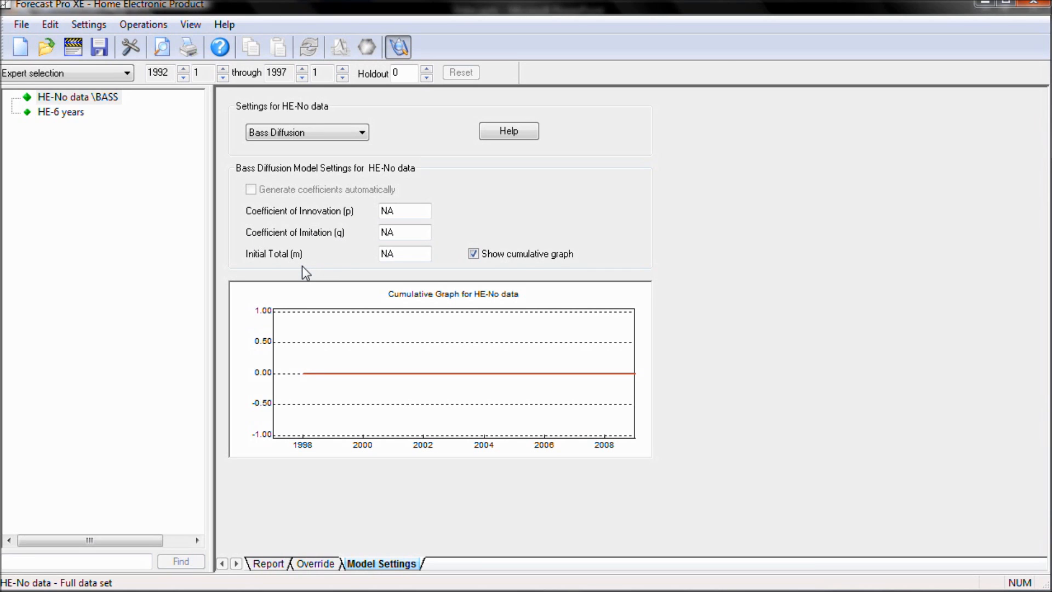
double_click(398, 254)
type("000000")
Step: Enter initial total 1000000, innovation 0.05 and imitation 0.41 for HE-No data
left_click(387, 211)
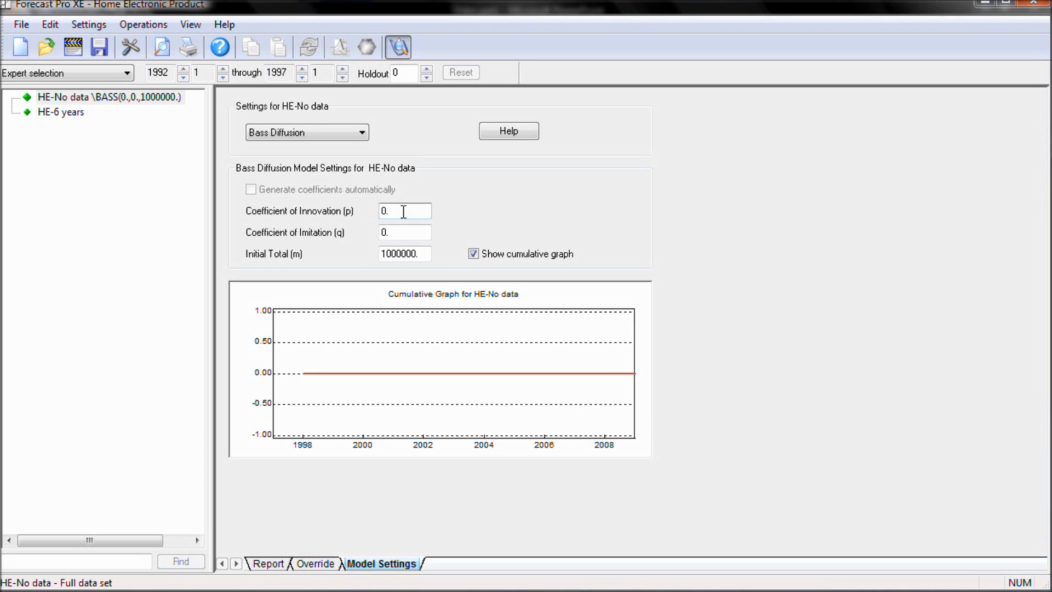
type("05")
left_click(404, 233)
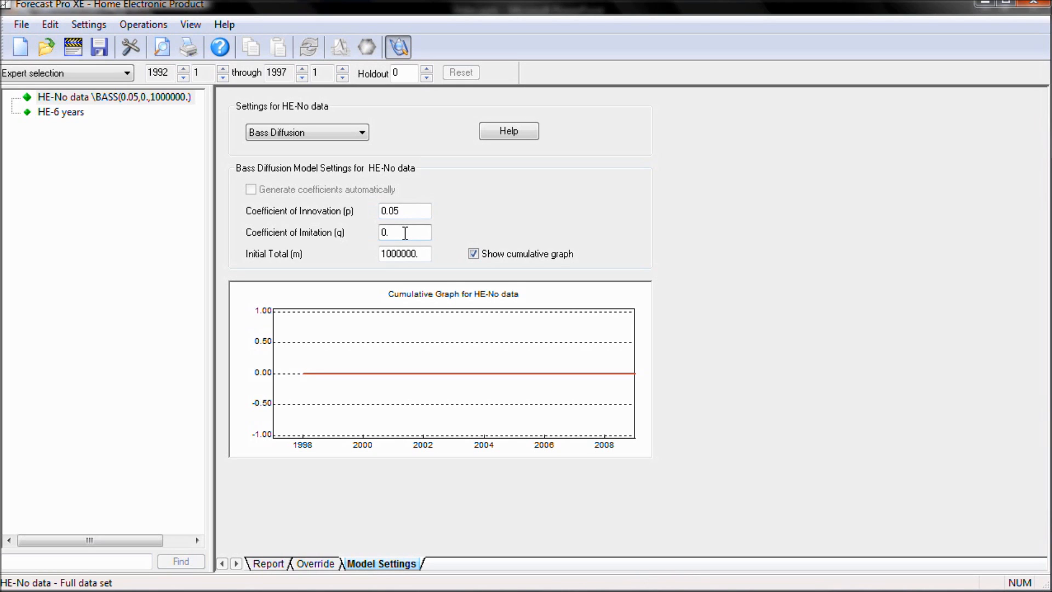
type("41")
key("Return")
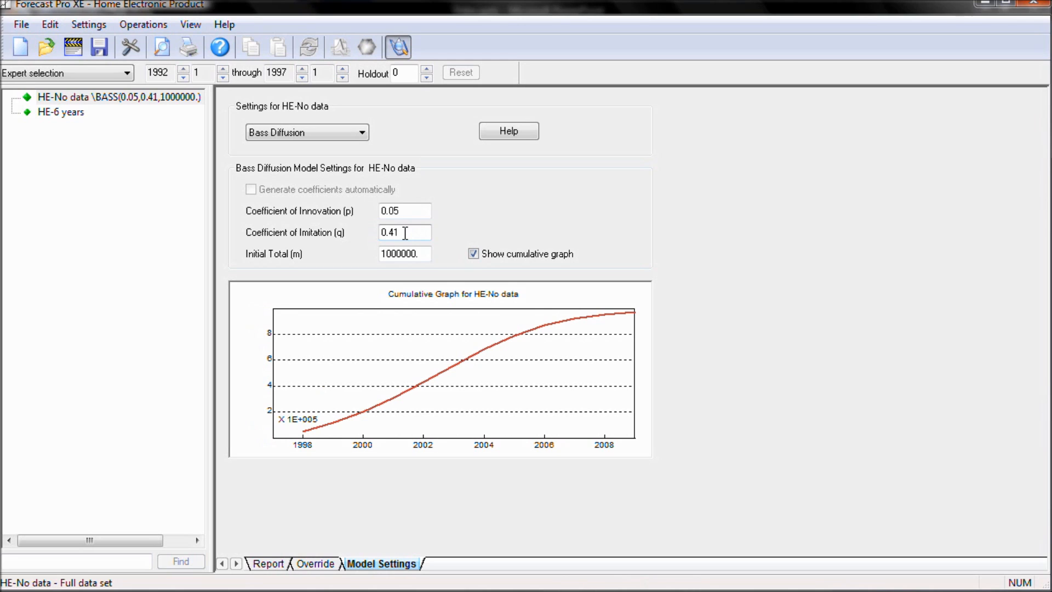